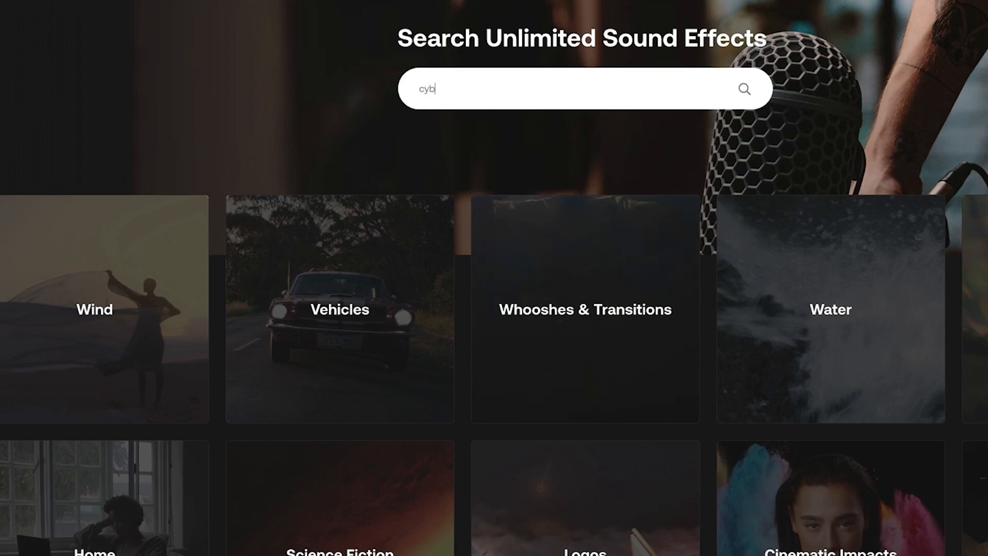
Search the sound effects library for Cyberpunk and browse the resulting effects
{"action": "key", "text": "Return"}
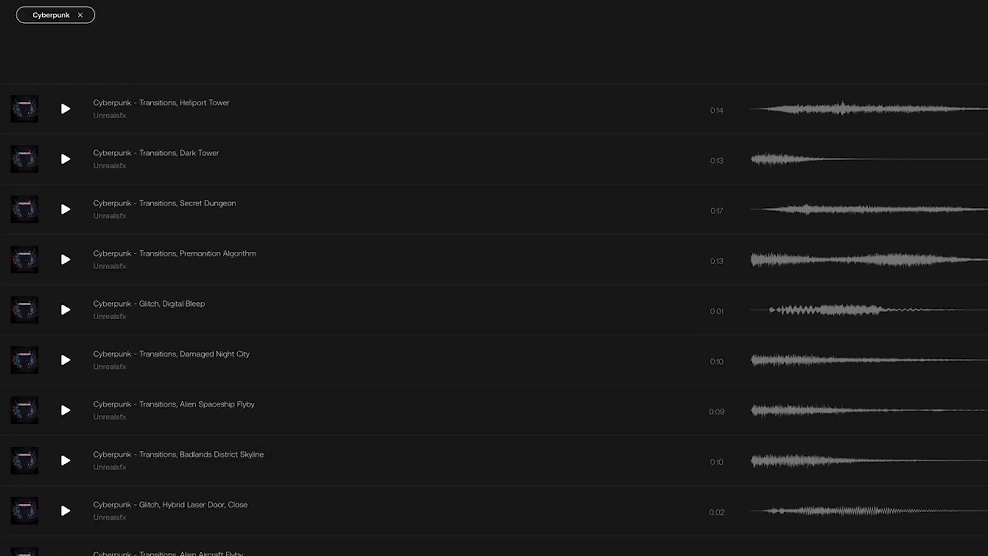
{"action": "scroll", "coordinate": [270, 166], "scroll_direction": "down", "scroll_amount": 5}
{"action": "scroll", "coordinate": [270, 166], "scroll_direction": "down", "scroll_amount": 3}
{"action": "scroll", "coordinate": [271, 167], "scroll_direction": "down", "scroll_amount": 6}
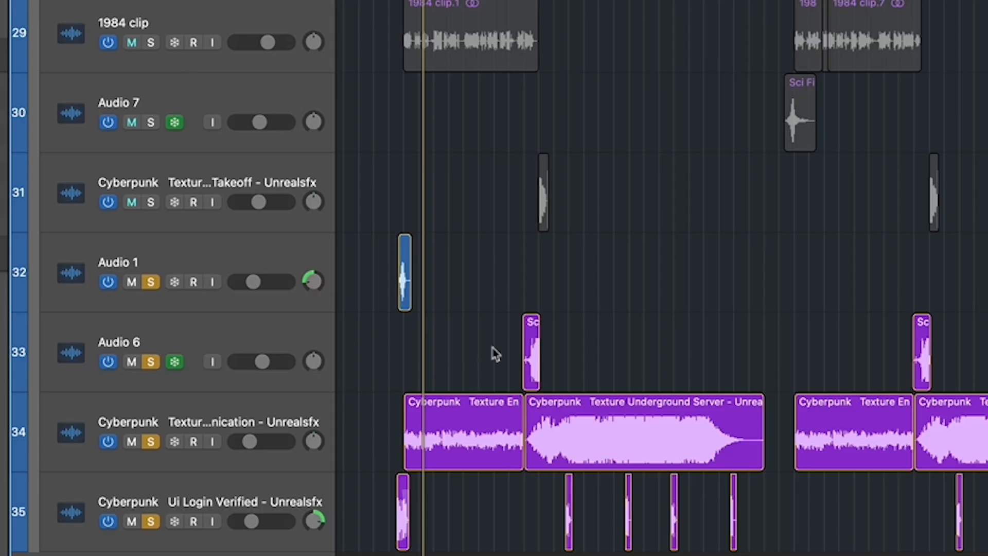
Play the build-up effects and remove the solo from the Ui Login Verified, Audio 6 and Audio 1 tracks
{"action": "left_click", "coordinate": [380, 378]}
{"action": "key", "text": "space"}
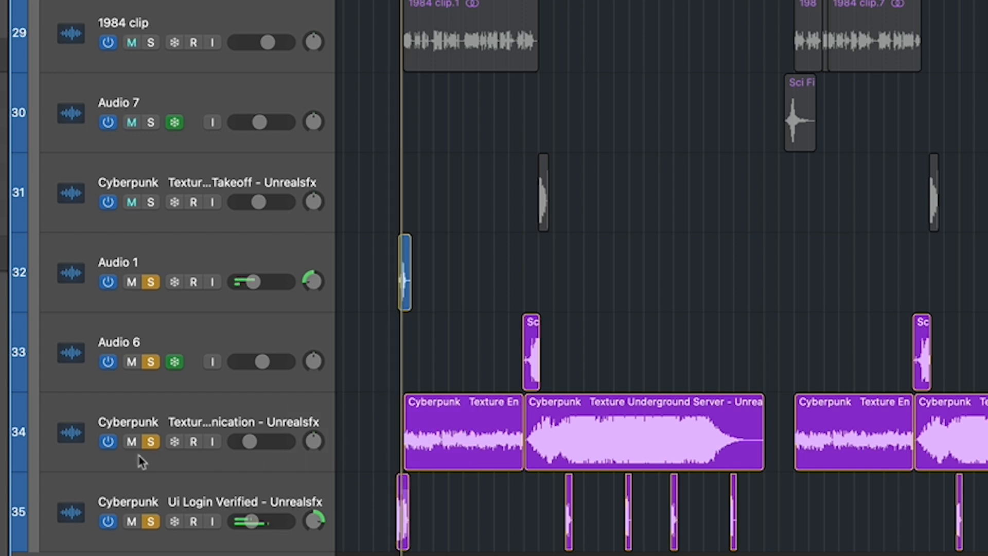
{"action": "left_click", "coordinate": [145, 510]}
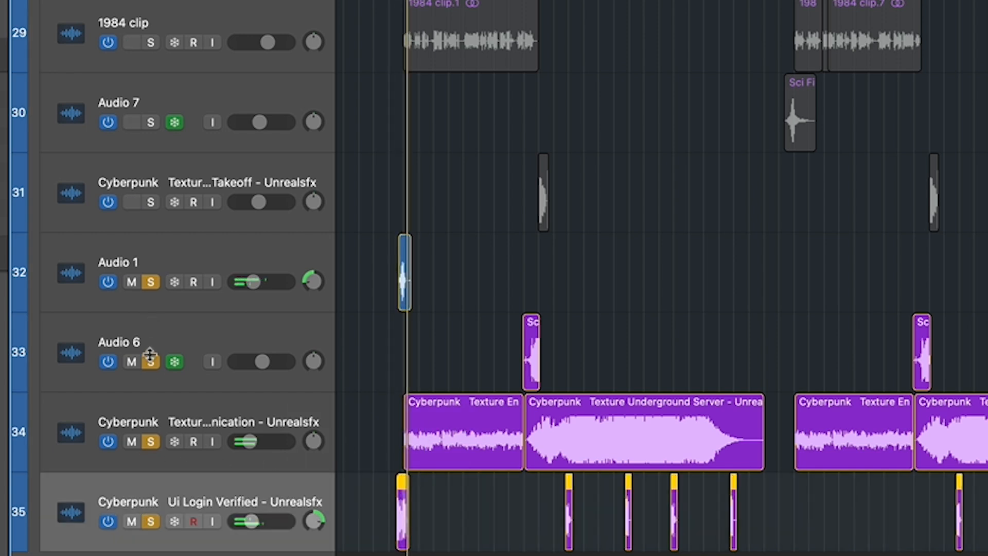
{"action": "left_click", "coordinate": [153, 523]}
{"action": "left_click", "coordinate": [151, 362]}
{"action": "left_click", "coordinate": [150, 282]}
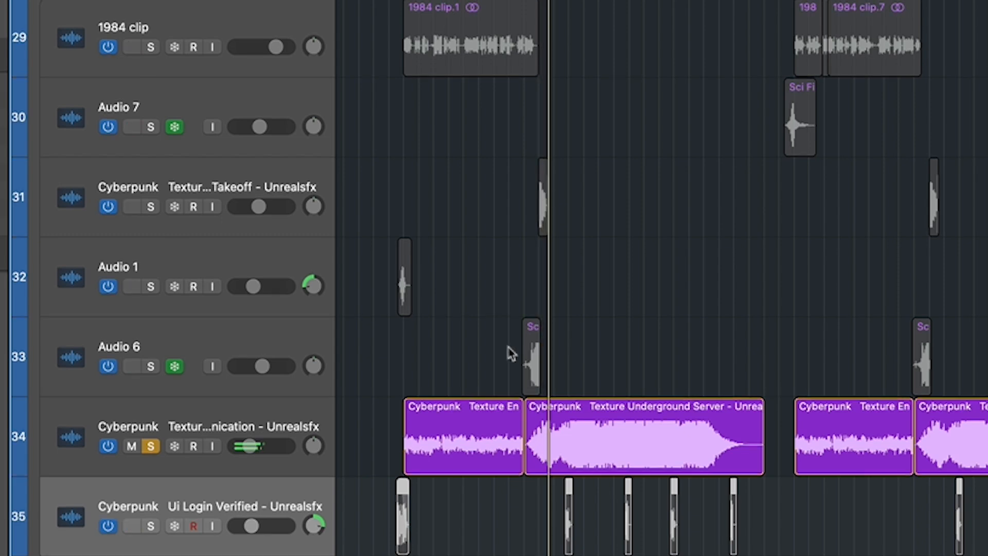
Stop playback and solo the Audio 6 track in the FX group
{"action": "scroll", "coordinate": [513, 353], "scroll_direction": "up", "scroll_amount": 10}
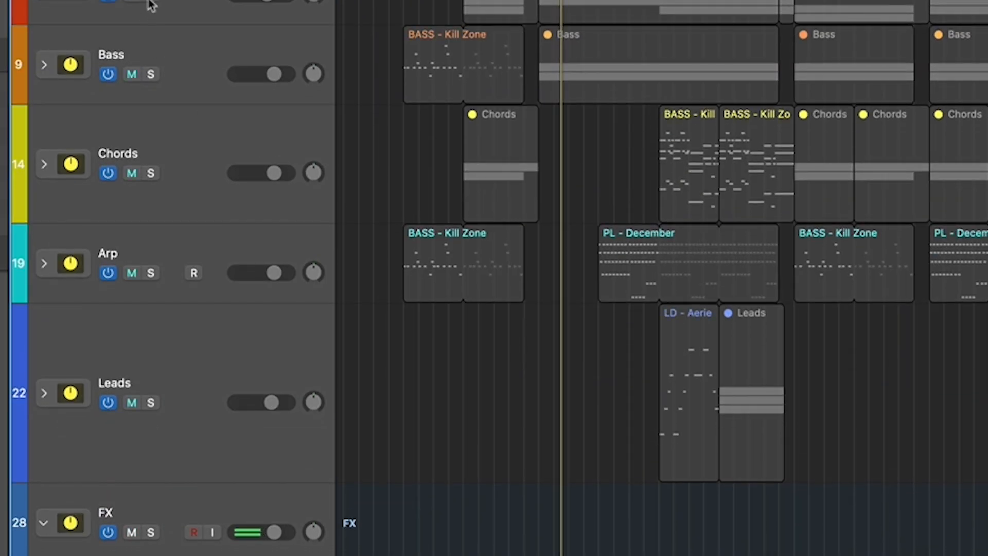
{"action": "scroll", "coordinate": [394, 266], "scroll_direction": "down", "scroll_amount": 5}
{"action": "scroll", "coordinate": [394, 266], "scroll_direction": "down", "scroll_amount": 3}
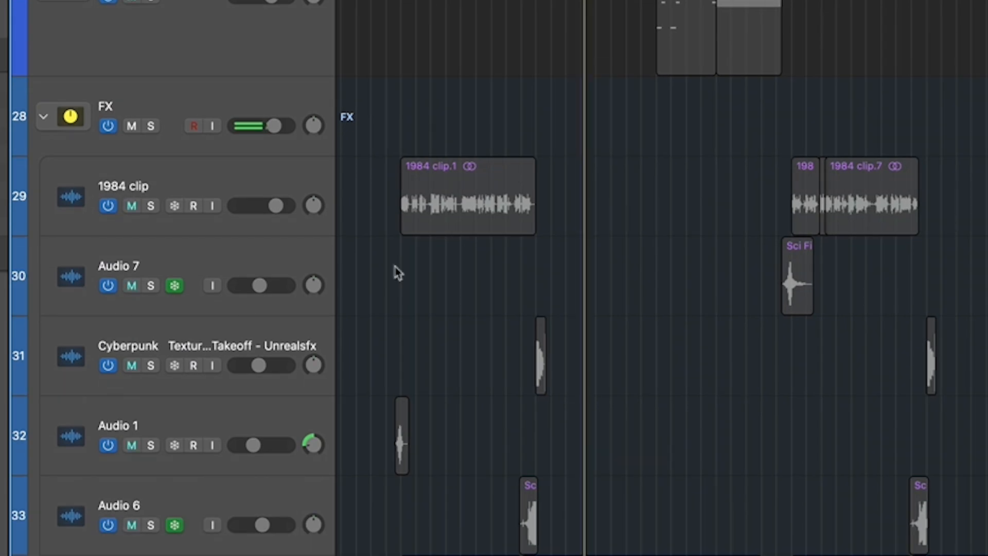
{"action": "scroll", "coordinate": [388, 275], "scroll_direction": "up", "scroll_amount": 8}
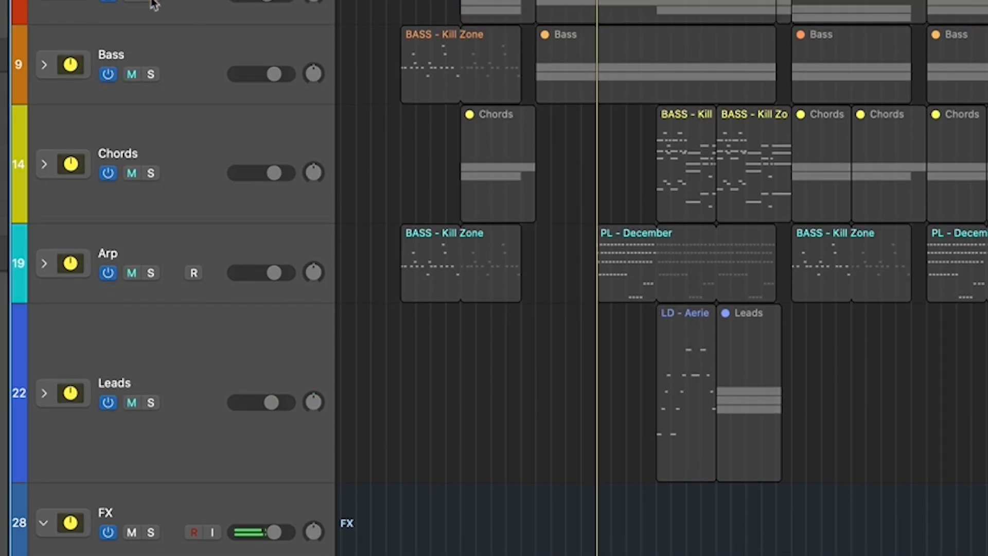
{"action": "scroll", "coordinate": [467, 186], "scroll_direction": "down", "scroll_amount": 10}
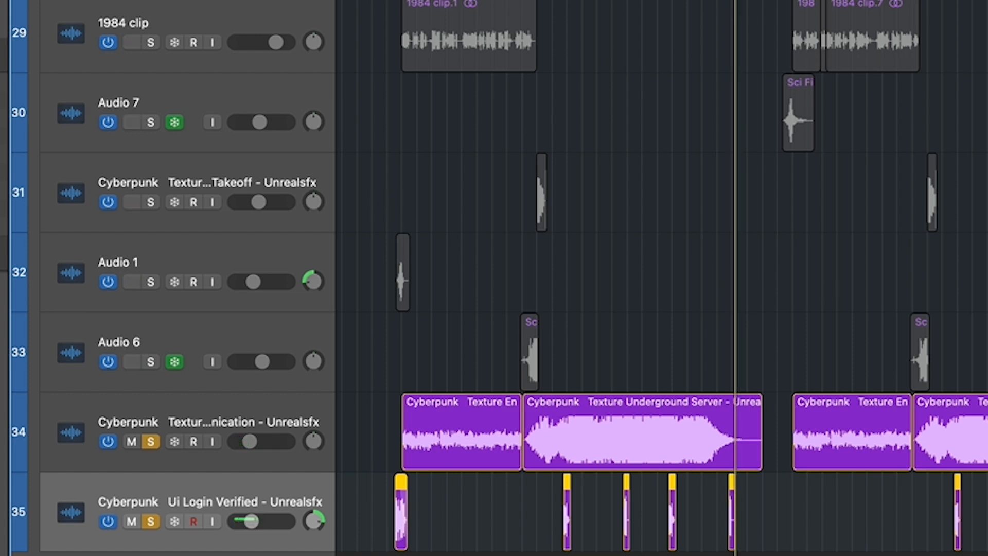
{"action": "key", "text": "space"}
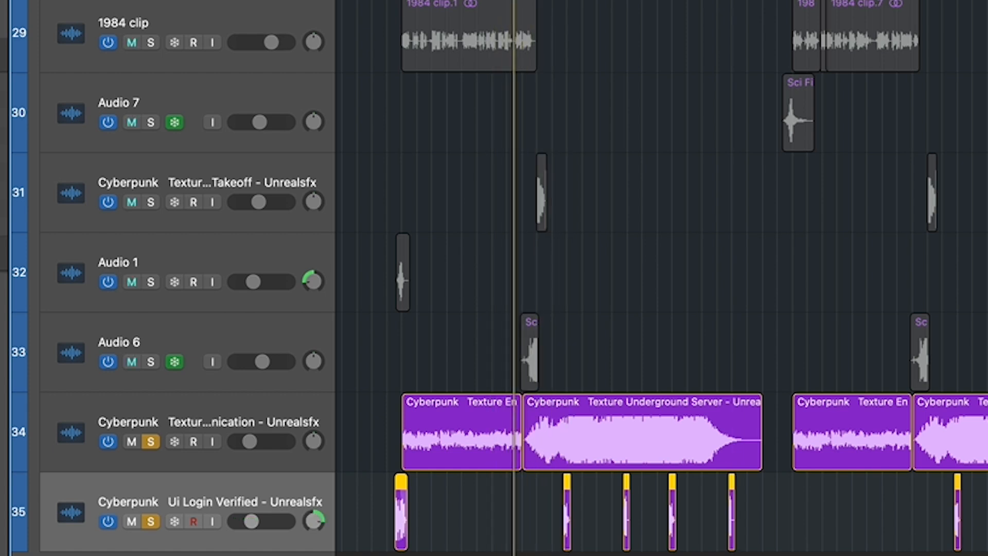
{"action": "left_click", "coordinate": [151, 362]}
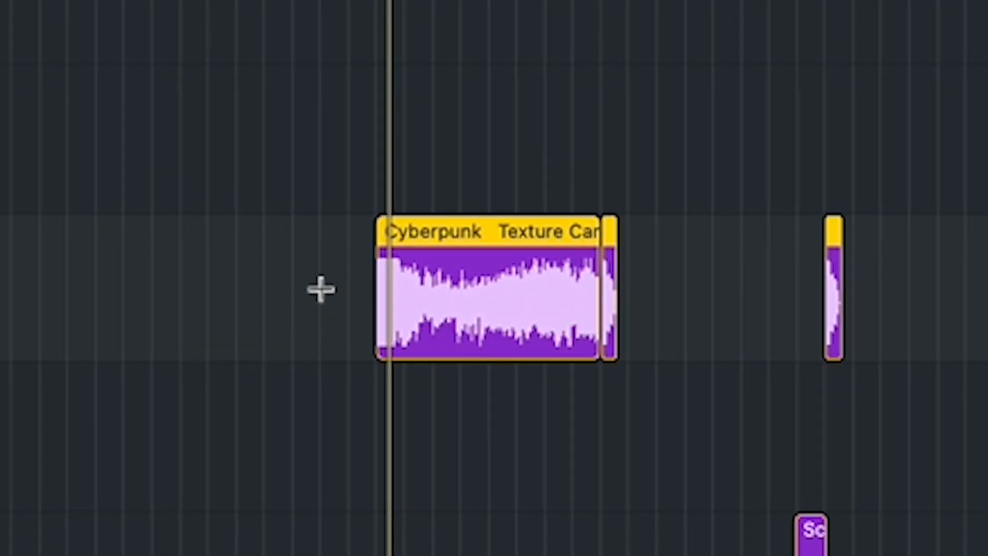
Listen to the Cyberpunk Texture Car region and the soloed effects that follow it on the timeline
{"action": "left_click", "coordinate": [367, 1]}
{"action": "scroll", "coordinate": [370, 83], "scroll_direction": "up", "scroll_amount": 10}
{"action": "key", "text": "space"}
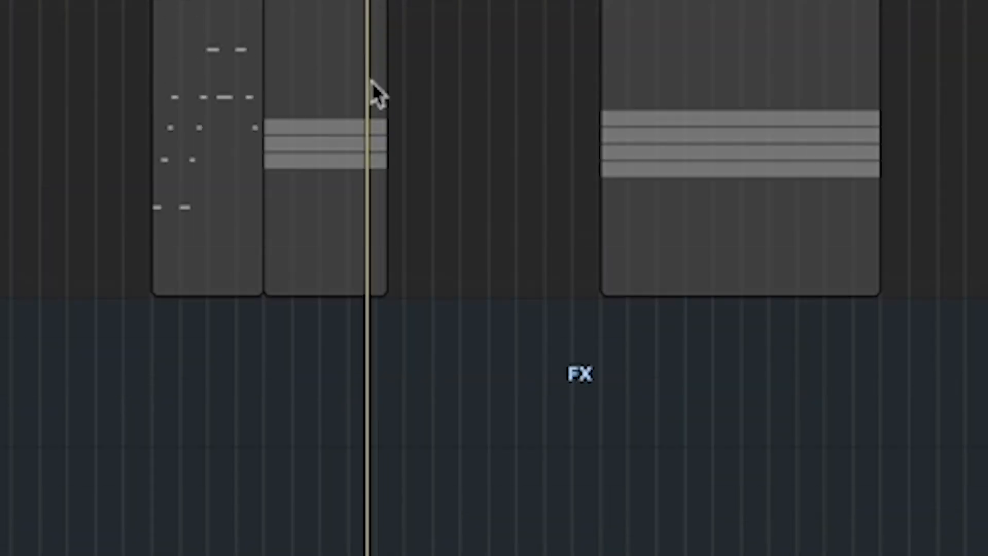
{"action": "scroll", "coordinate": [370, 84], "scroll_direction": "down", "scroll_amount": 6}
{"action": "scroll", "coordinate": [494, 277], "scroll_direction": "down", "scroll_amount": 2}
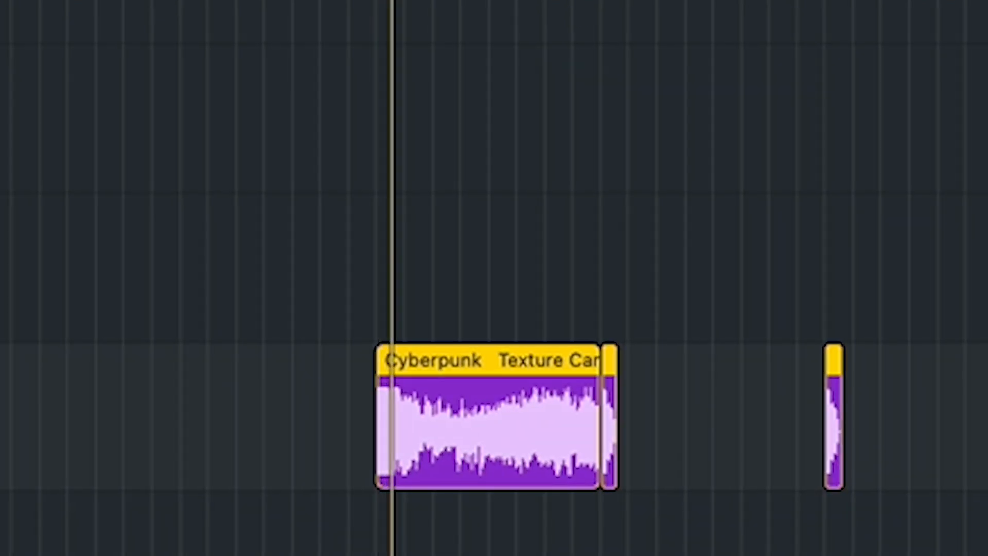
{"action": "scroll", "coordinate": [494, 278], "scroll_direction": "down", "scroll_amount": 5}
{"action": "scroll", "coordinate": [494, 278], "scroll_direction": "up", "scroll_amount": 8}
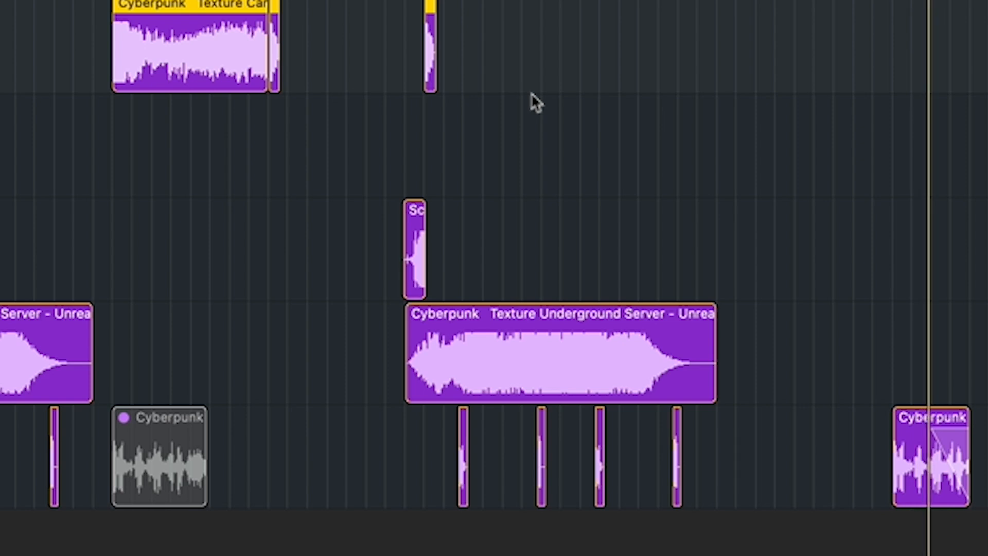
{"action": "scroll", "coordinate": [3, 48], "scroll_direction": "left", "scroll_amount": 6}
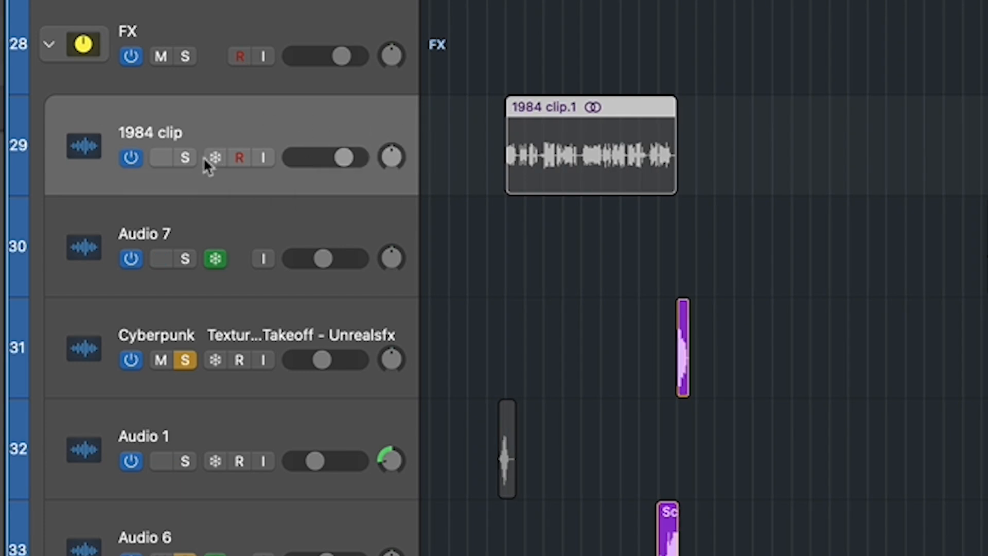
Isolate the 1984 clip track during playback by soloing it and unsoloing the Takeoff, Audio 6, Communication and Ui Login Verified tracks
{"action": "left_click", "coordinate": [185, 157]}
{"action": "key", "text": "space"}
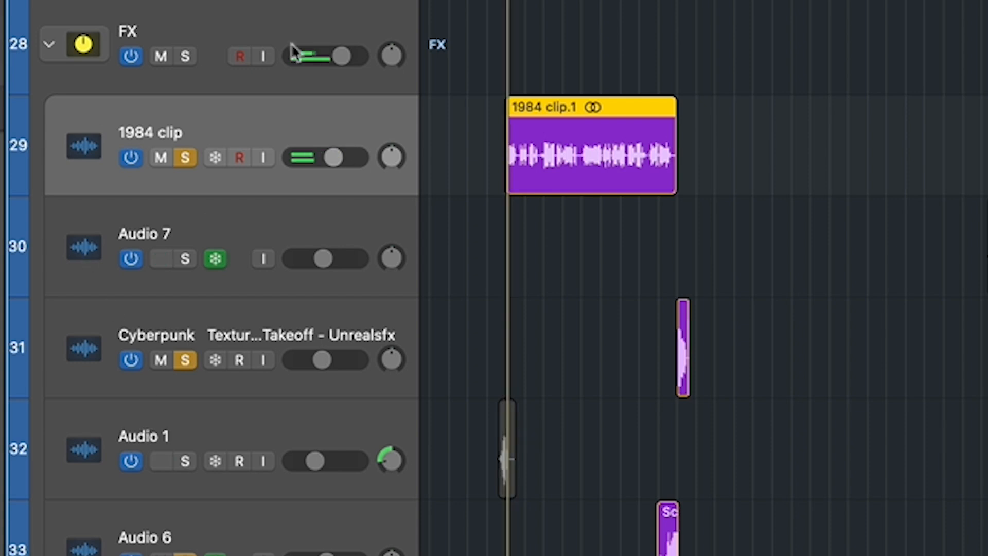
{"action": "scroll", "coordinate": [255, 141], "scroll_direction": "down", "scroll_amount": 6}
{"action": "left_click", "coordinate": [185, 352]}
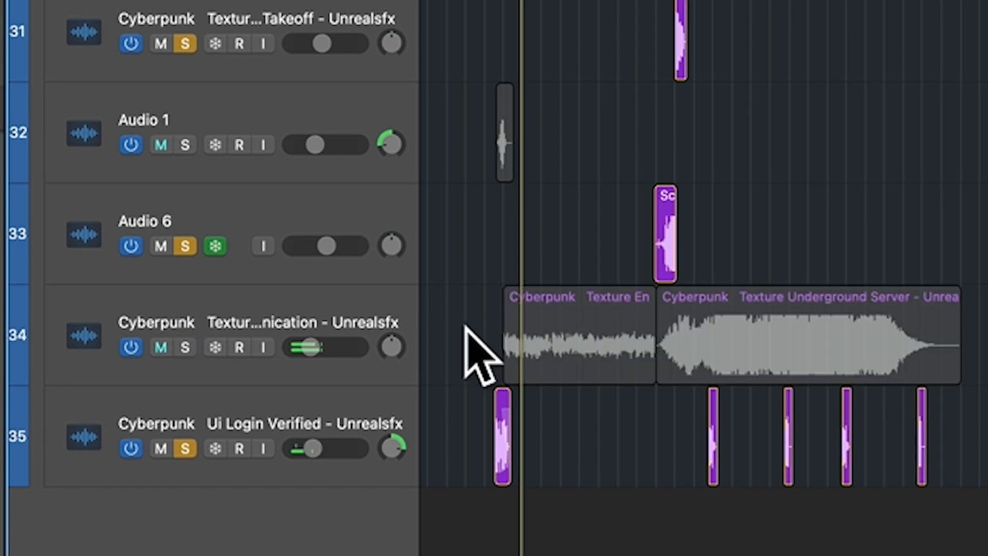
{"action": "left_click", "coordinate": [185, 43]}
{"action": "left_click", "coordinate": [185, 245]}
{"action": "left_click", "coordinate": [186, 448]}
{"action": "scroll", "coordinate": [641, 217], "scroll_direction": "up", "scroll_amount": 5}
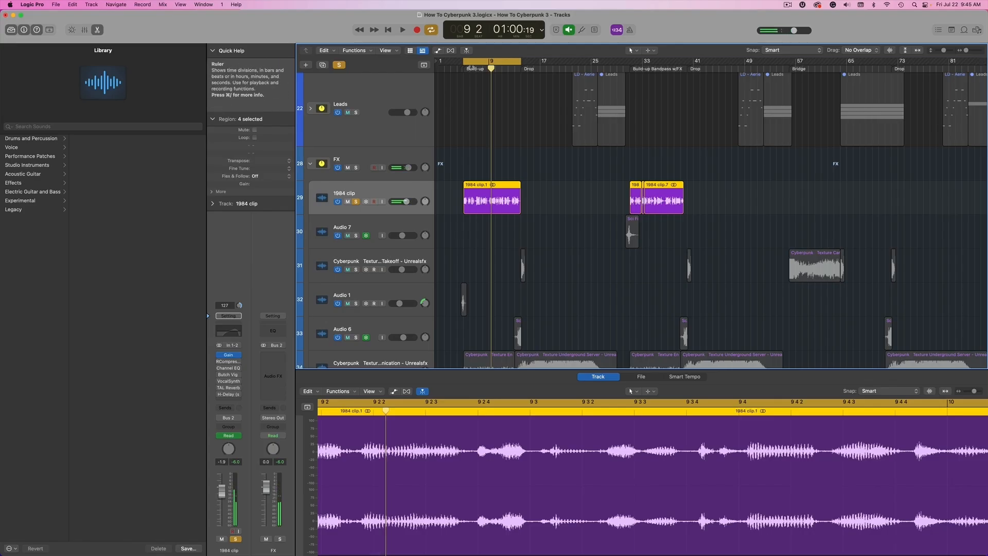
Play the 1984 clip from bar 5 with its RCompressor and Channel EQ switched on and their windows open
{"action": "left_click", "coordinate": [464, 68]}
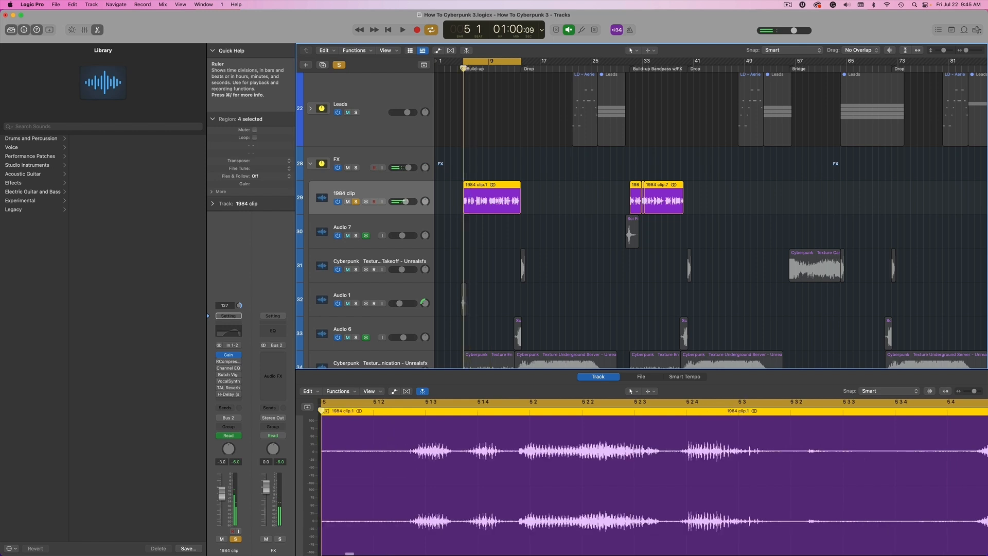
{"action": "left_click", "coordinate": [466, 68]}
{"action": "left_click", "coordinate": [219, 362]}
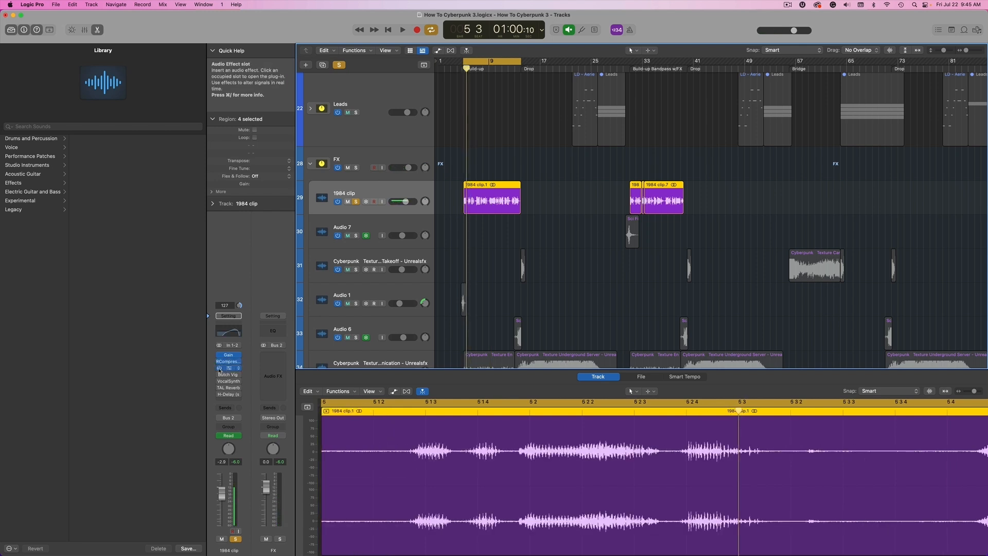
{"action": "left_click", "coordinate": [463, 69]}
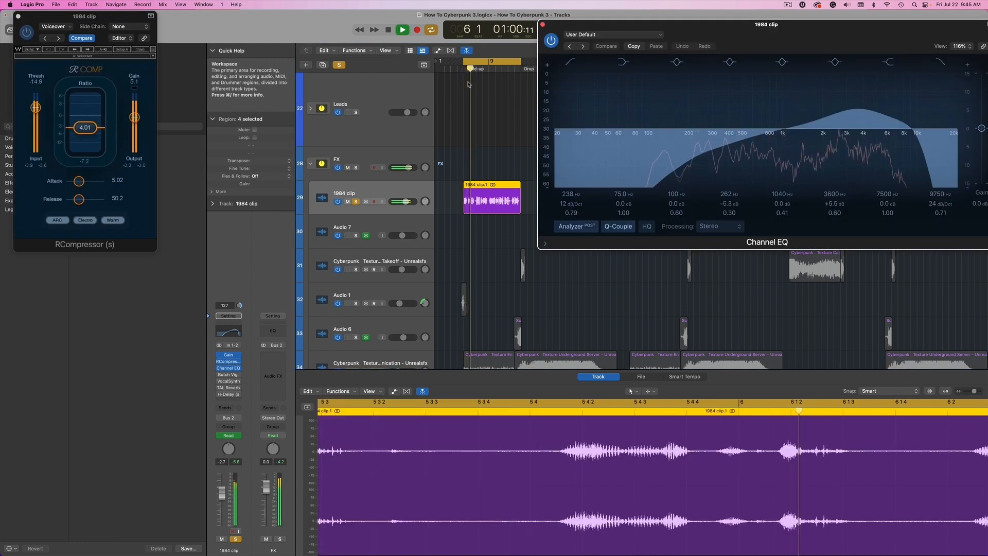
{"action": "key", "text": "space"}
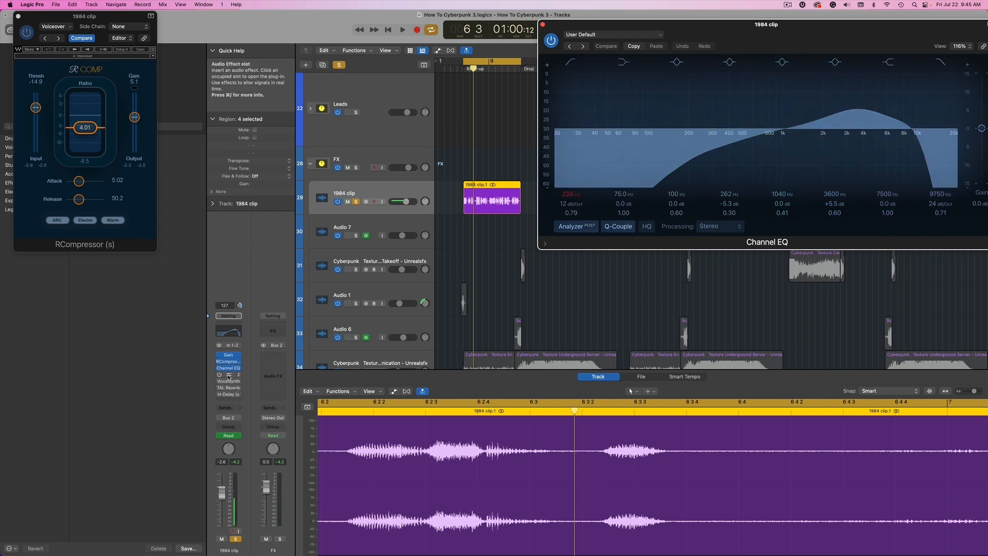
Open the Butch Vig Vocals, VocalSynth 2, TAL Reverb 4 and H-Delay plug-in windows of the 1984 clip track side by side
{"action": "left_click", "coordinate": [228, 375]}
{"action": "left_click", "coordinate": [228, 381]}
{"action": "left_click", "coordinate": [229, 387]}
{"action": "left_click_drag", "start_coordinate": [505, 134], "coordinate": [246, 405]}
{"action": "left_click", "coordinate": [237, 394]}
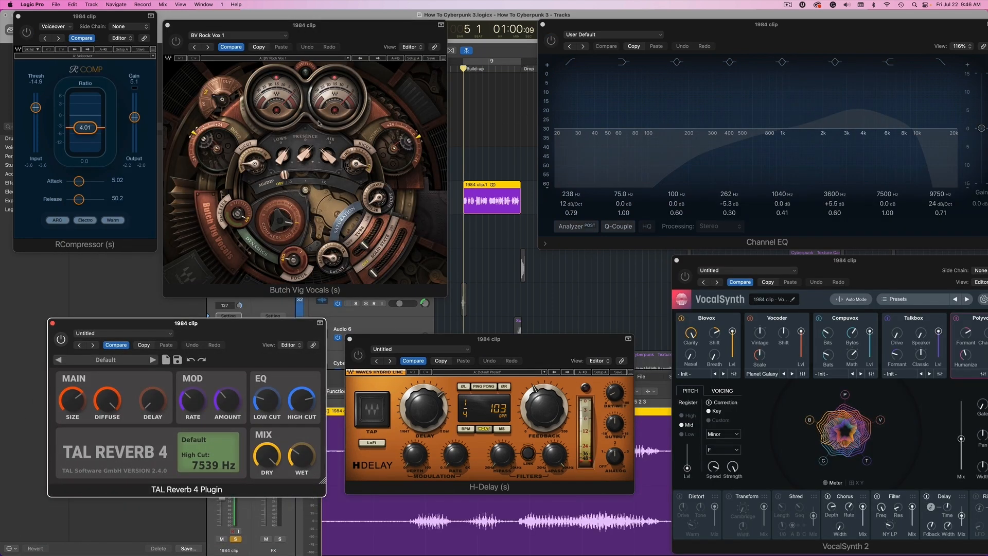
Play the 1984 clip and enable RCompressor, Channel EQ, Butch Vig Vocals, VocalSynth 2, TAL Reverb 4 and H-Delay one after another
{"action": "key", "text": "space"}
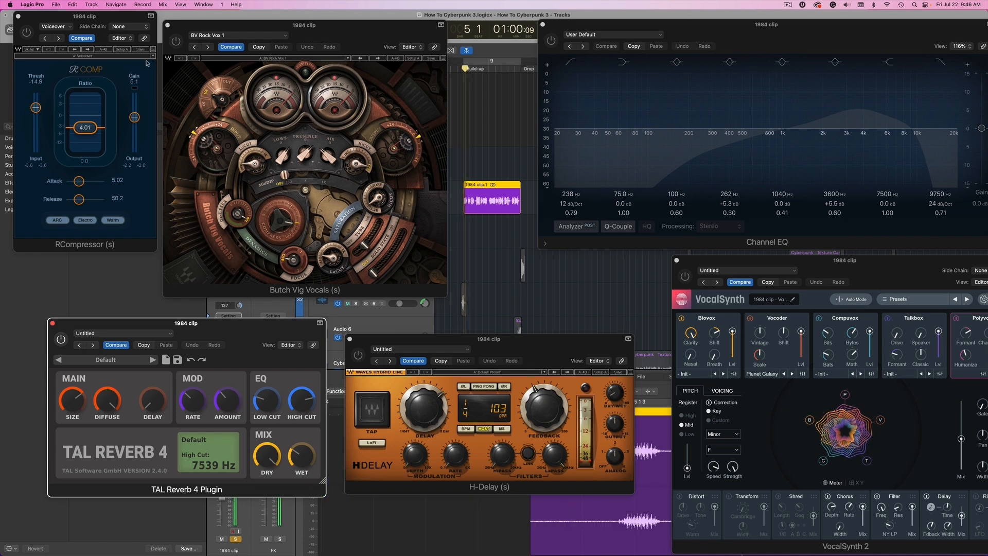
{"action": "left_click", "coordinate": [26, 32]}
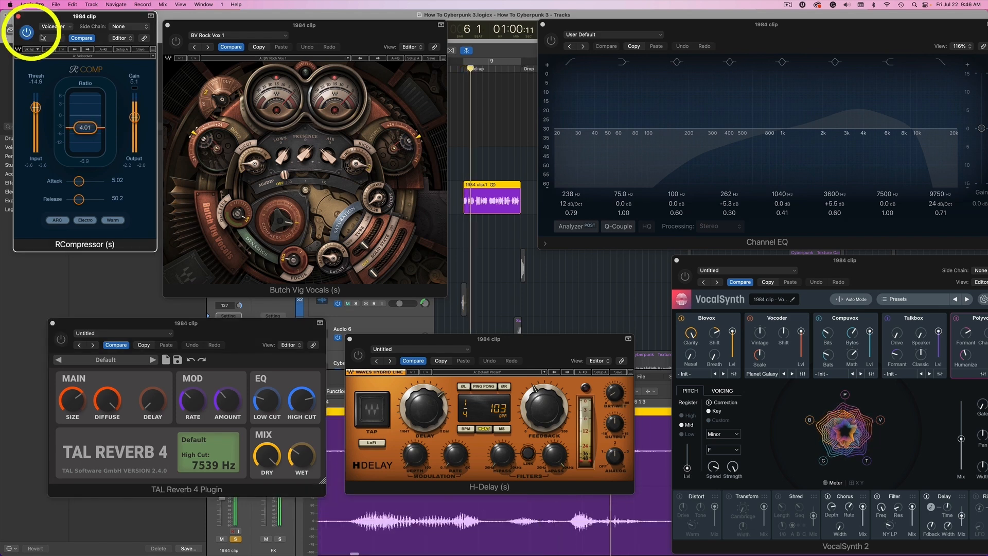
{"action": "left_click", "coordinate": [550, 42]}
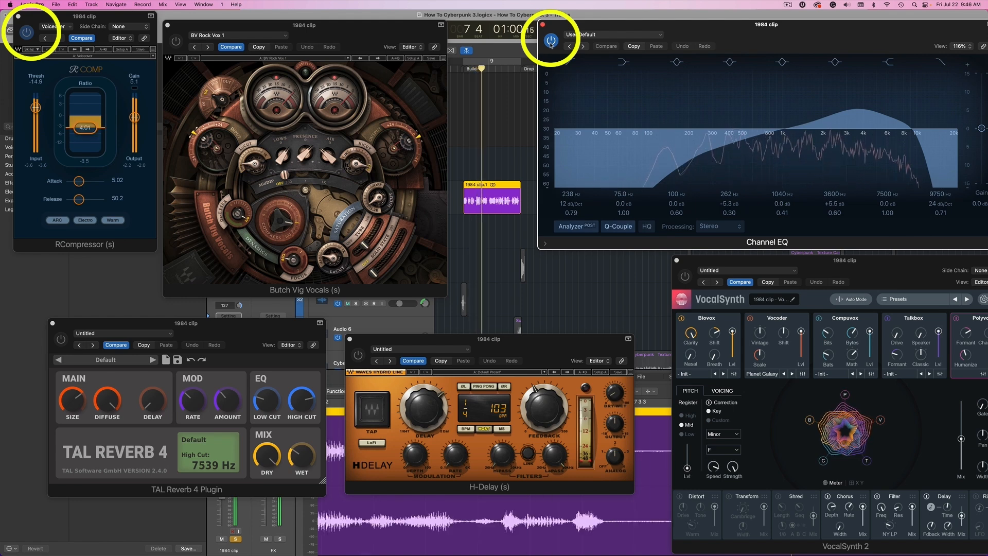
{"action": "left_click", "coordinate": [177, 42]}
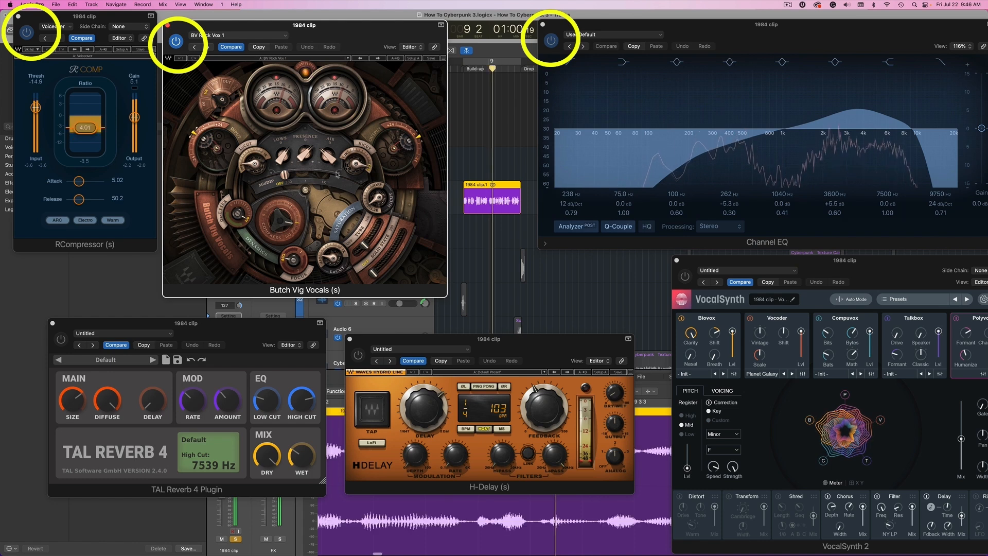
{"action": "left_click", "coordinate": [684, 278]}
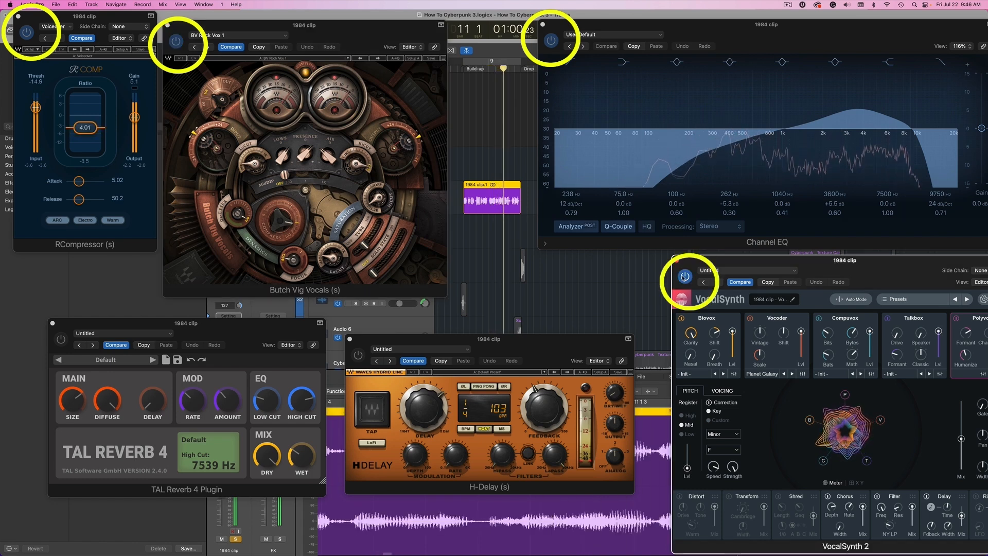
{"action": "left_click", "coordinate": [60, 339]}
{"action": "left_click", "coordinate": [358, 355]}
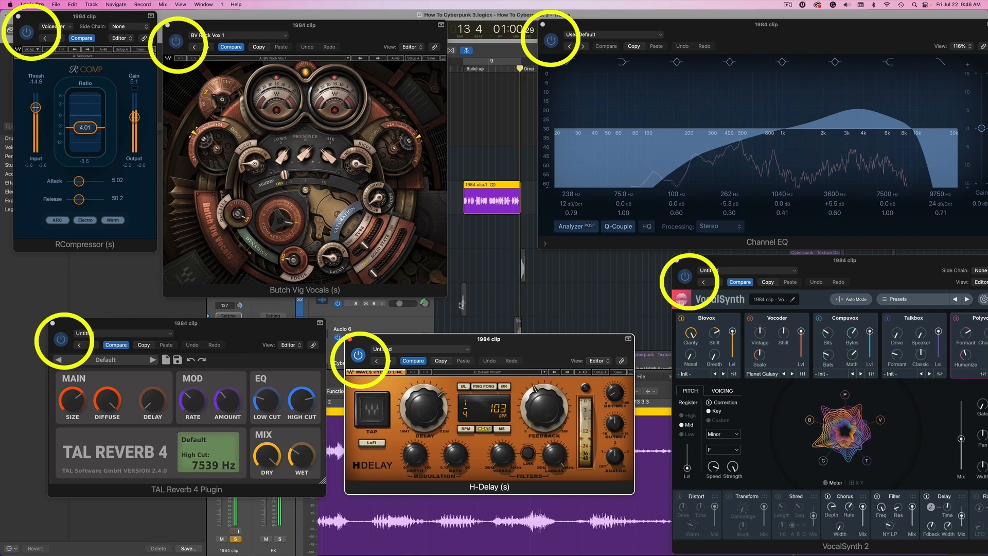